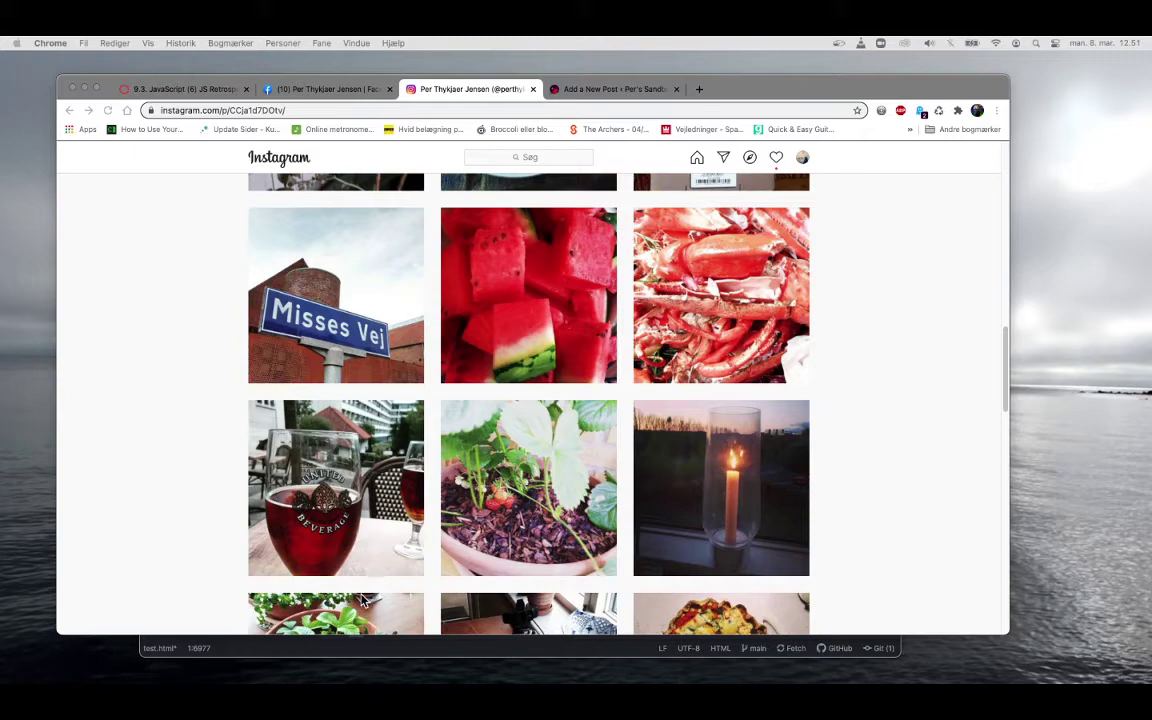
Step: Browse the Instagram profile's photo grid and open the watermelon post
scroll(195, 307, up, 10)
scroll(195, 307, down, 8)
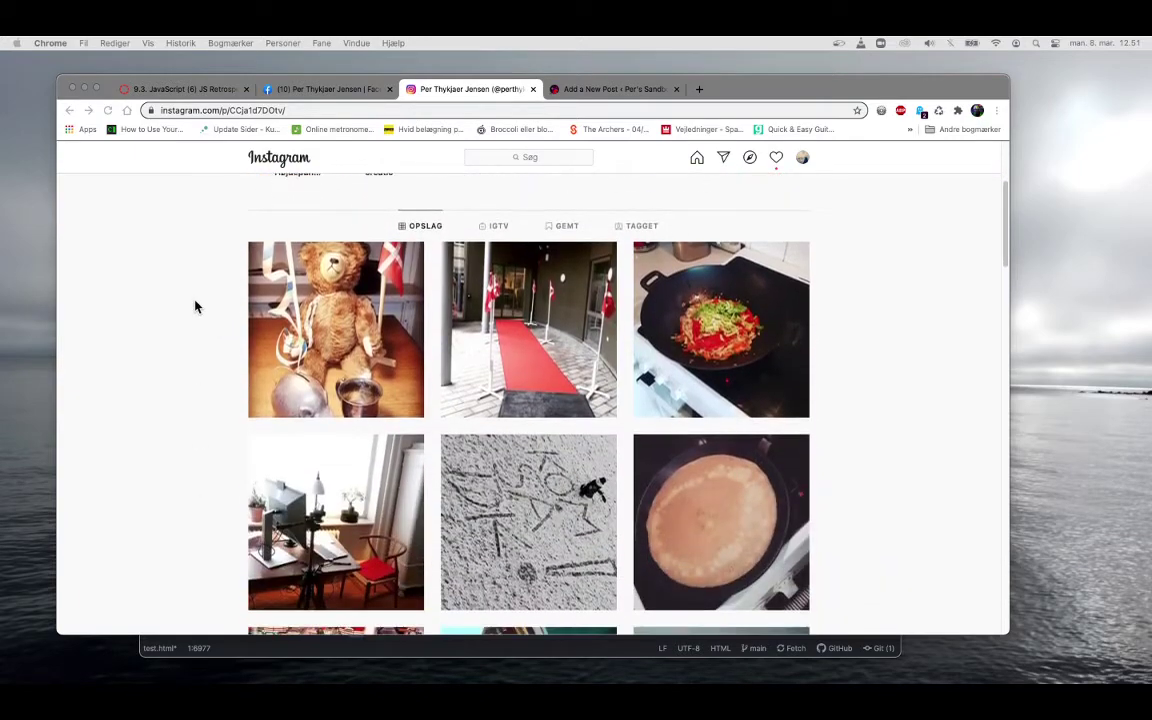
scroll(195, 307, down, 3)
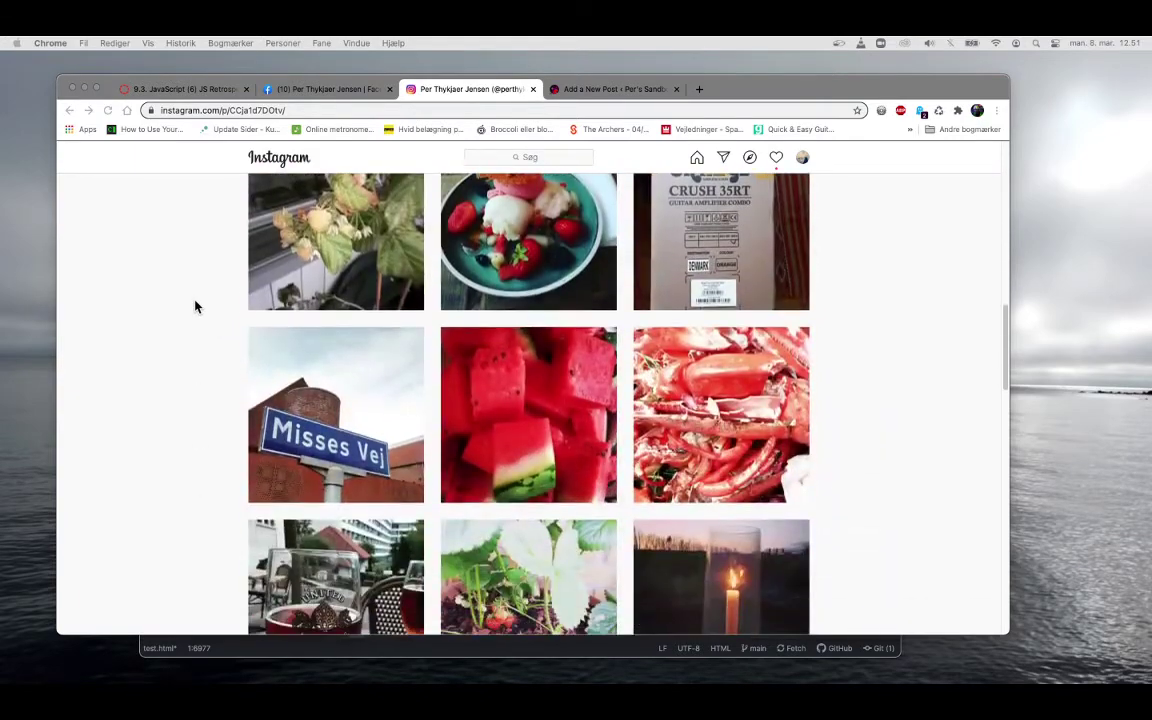
scroll(195, 307, up, 2)
scroll(195, 307, down, 5)
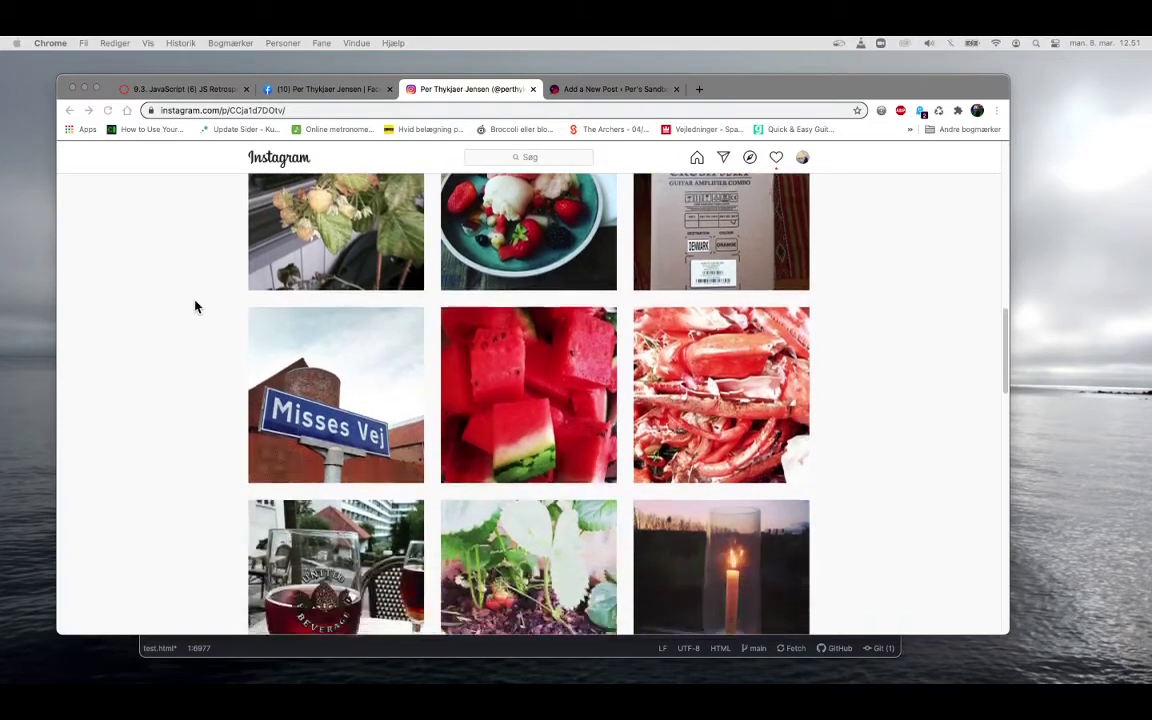
scroll(195, 307, down, 6)
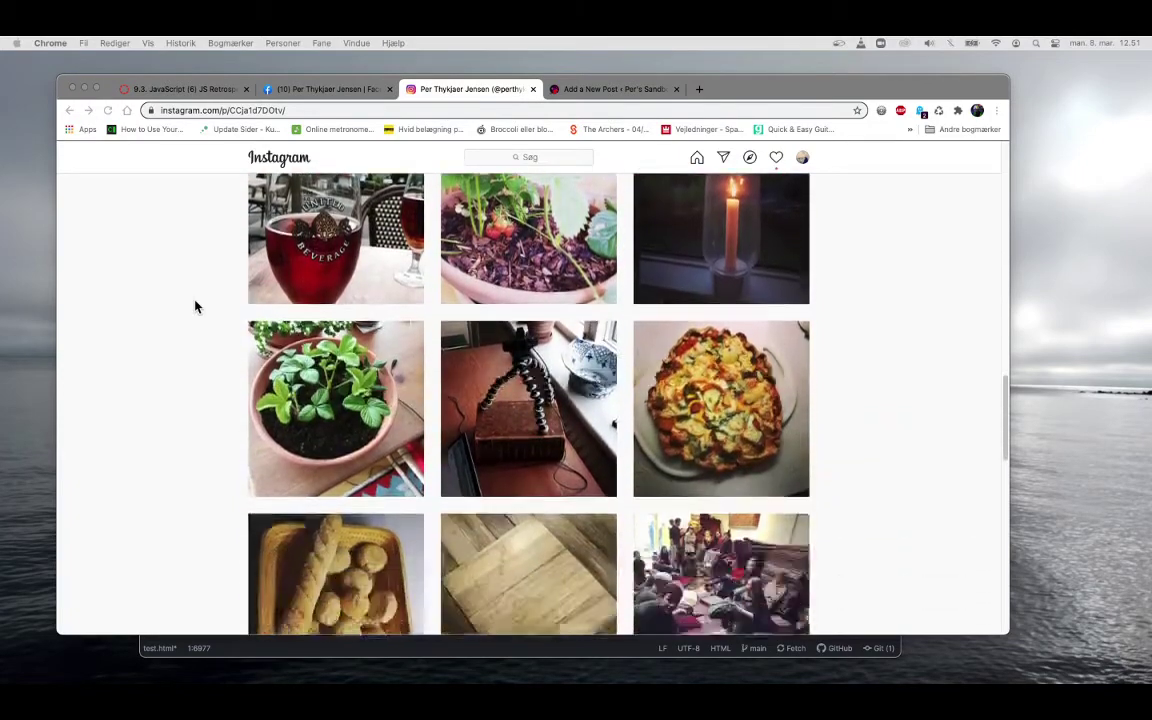
scroll(195, 307, up, 8)
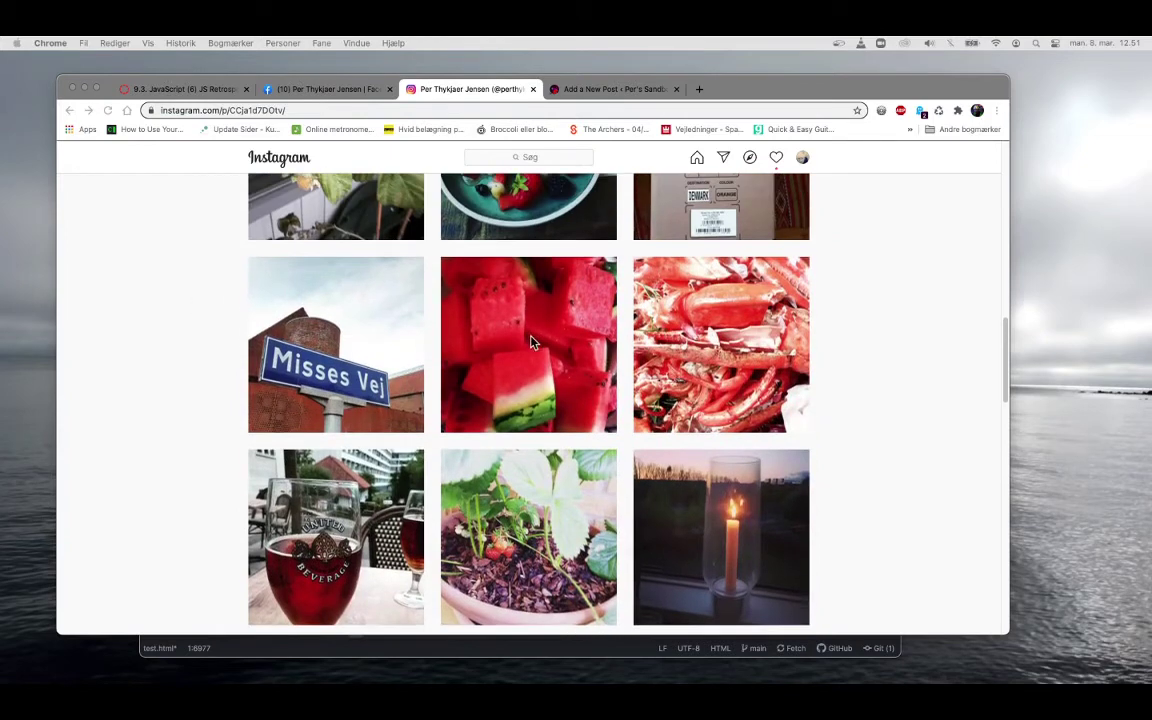
click(532, 342)
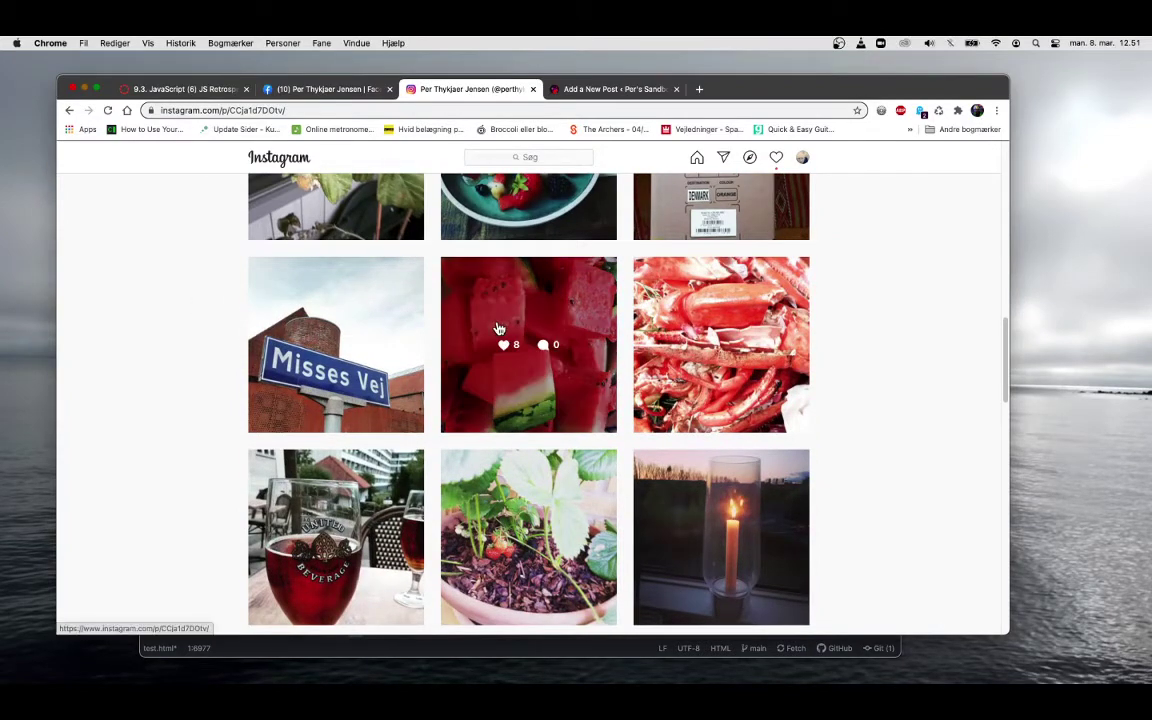
click(505, 305)
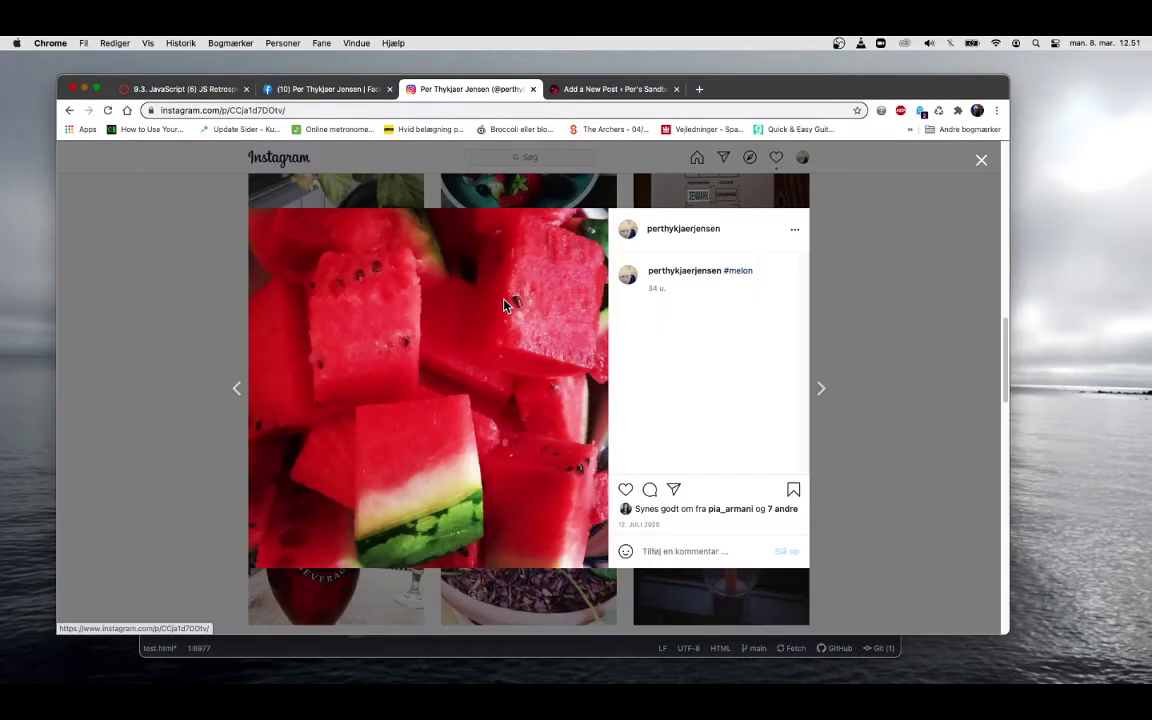
Step: Copy the embed code of the watermelon post with its caption text included
click(795, 232)
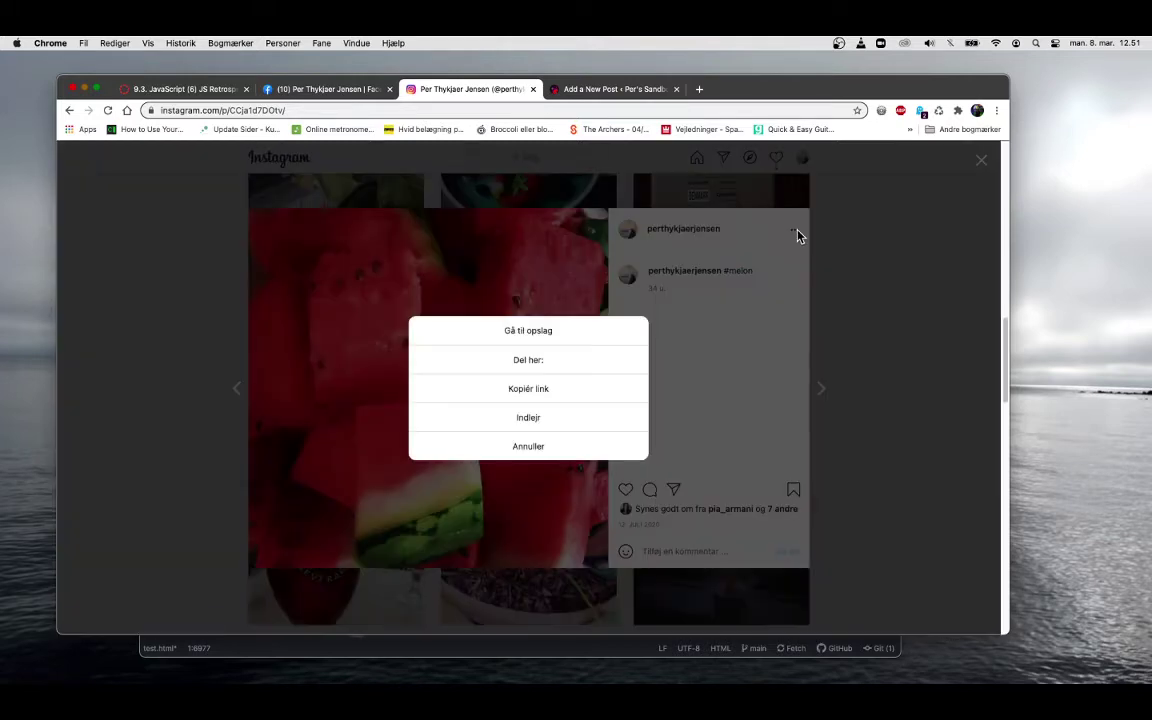
click(487, 419)
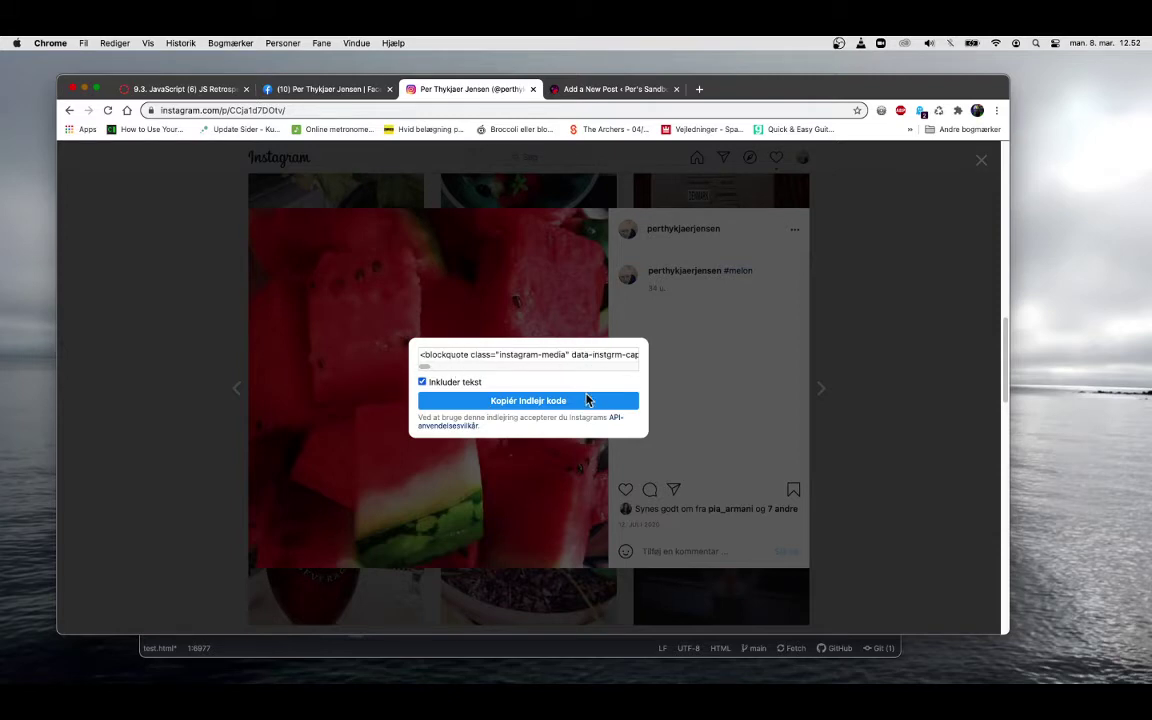
click(551, 409)
Step: Switch to Atom, clear all the code in test.html, save the empty file, and paste the copied Instagram embed code
key(super+Tab)
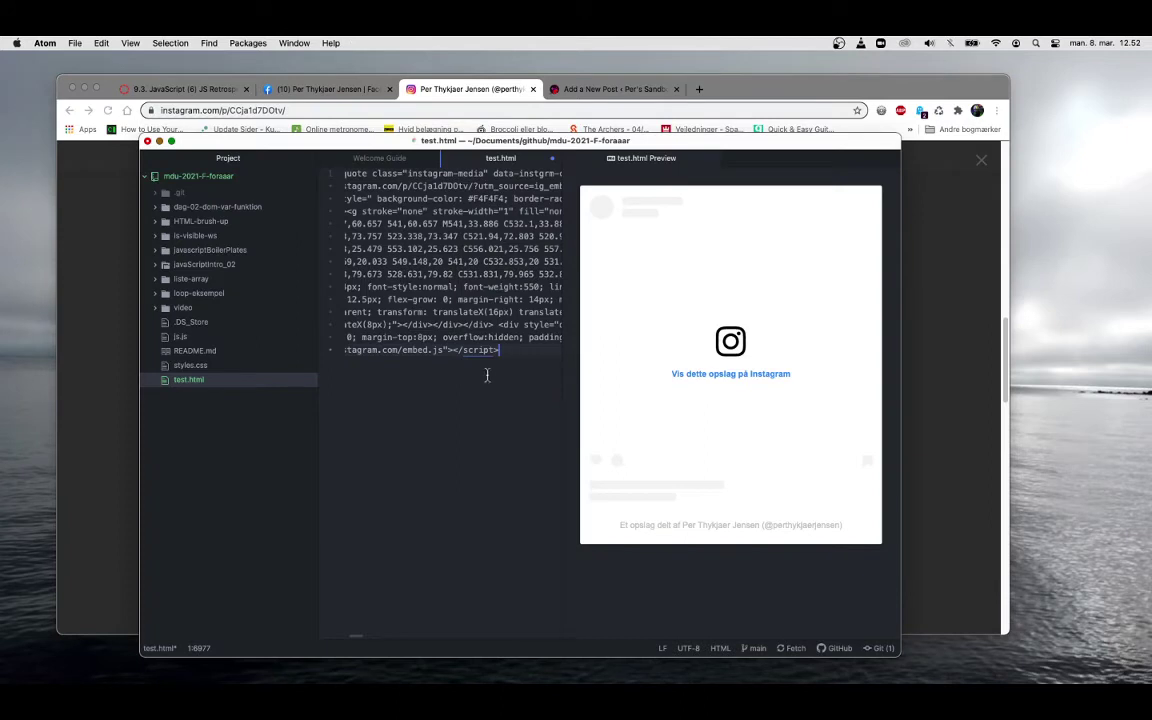
key(super+a)
key(BackSpace)
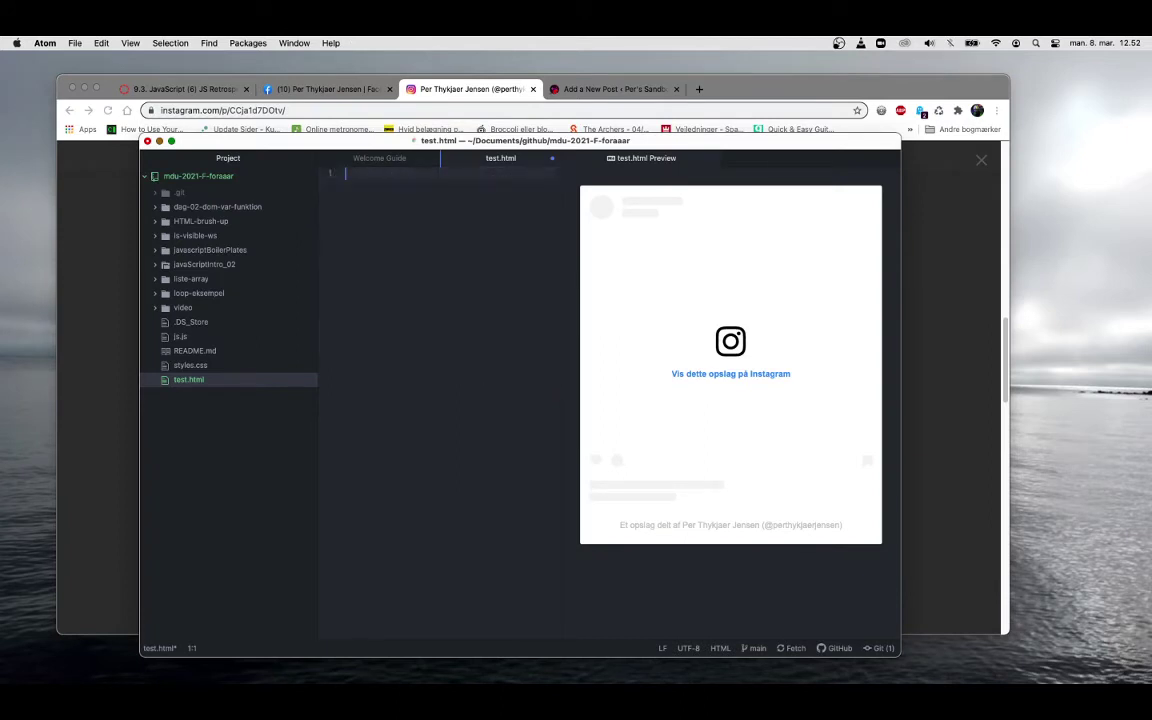
key(super+s)
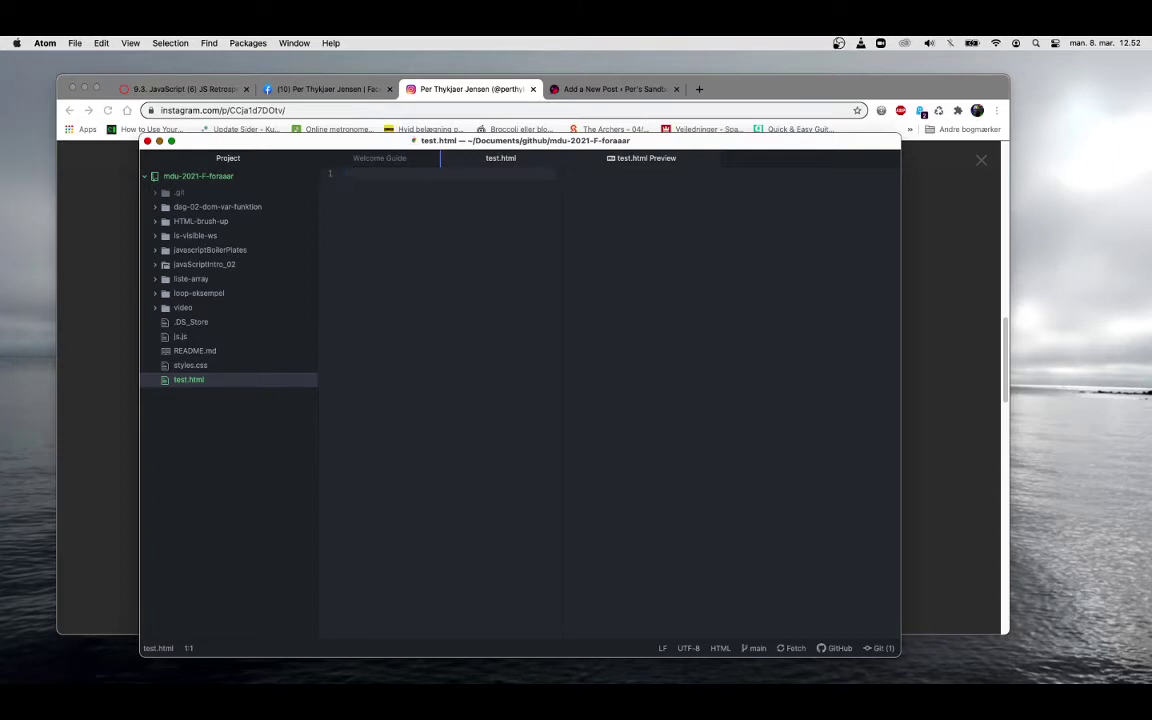
key(super+v)
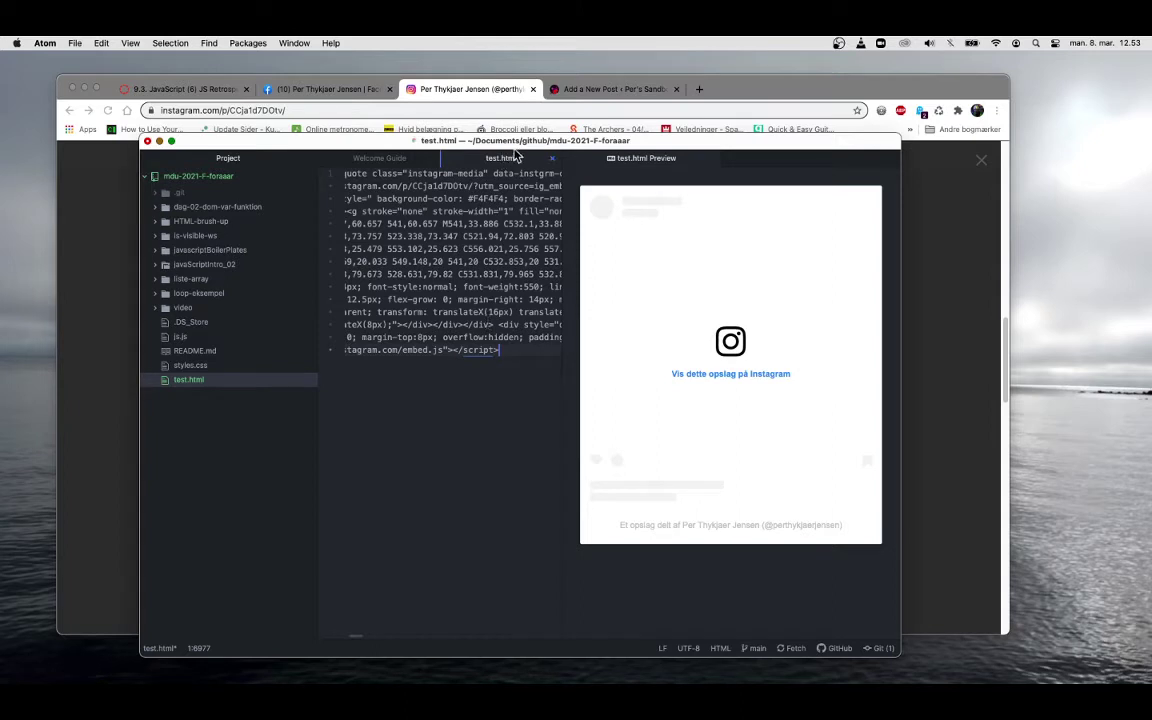
Step: In the WordPress post "Test Instagram" in Chrome, add a Custom HTML block below the "From my Instagram" block and paste the embed code into it
click(590, 89)
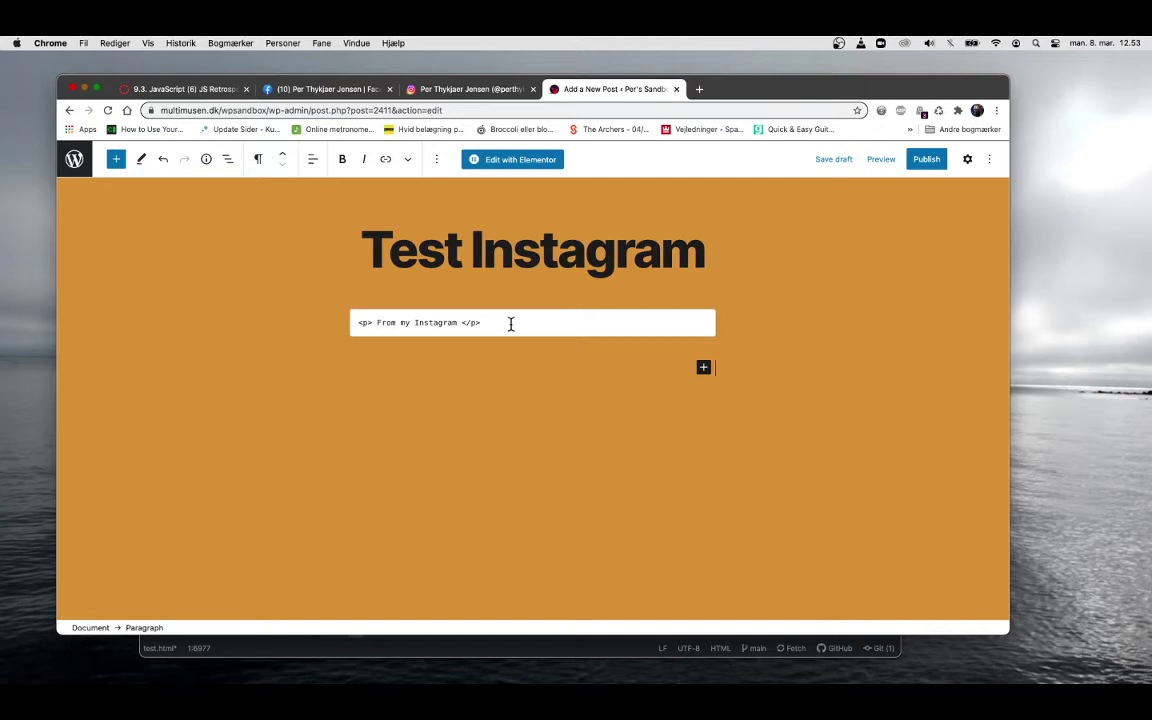
click(703, 369)
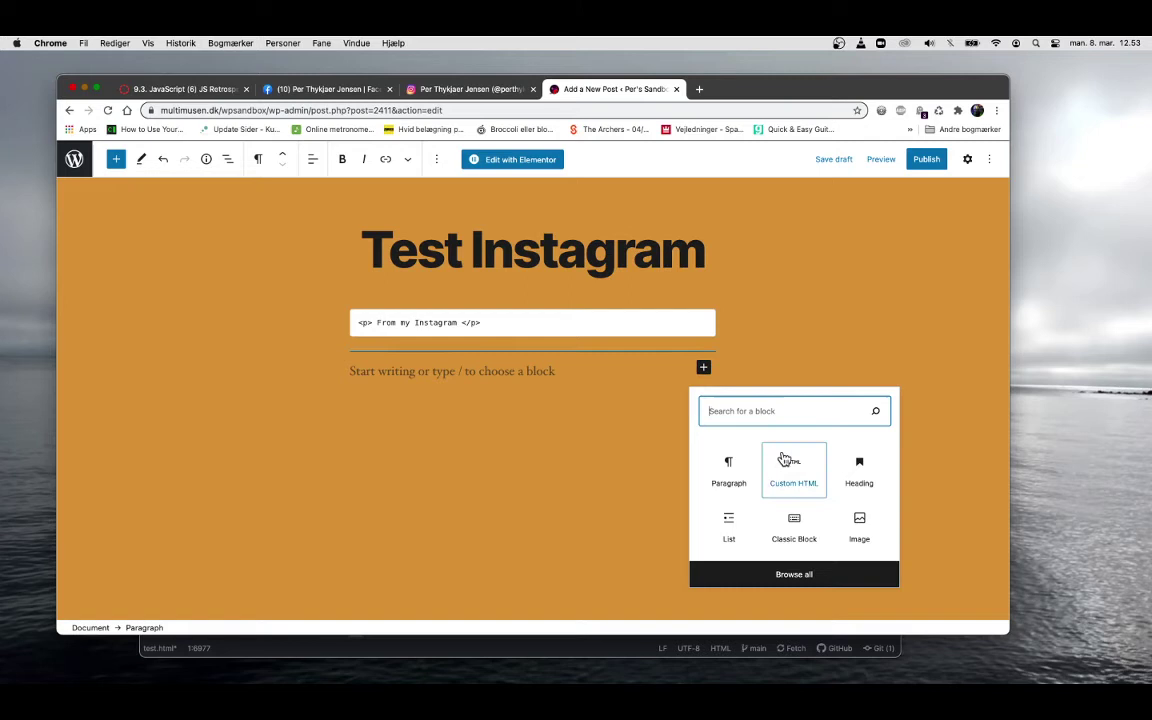
text(css)
key(BackSpace)
key(BackSpace)
key(BackSpace)
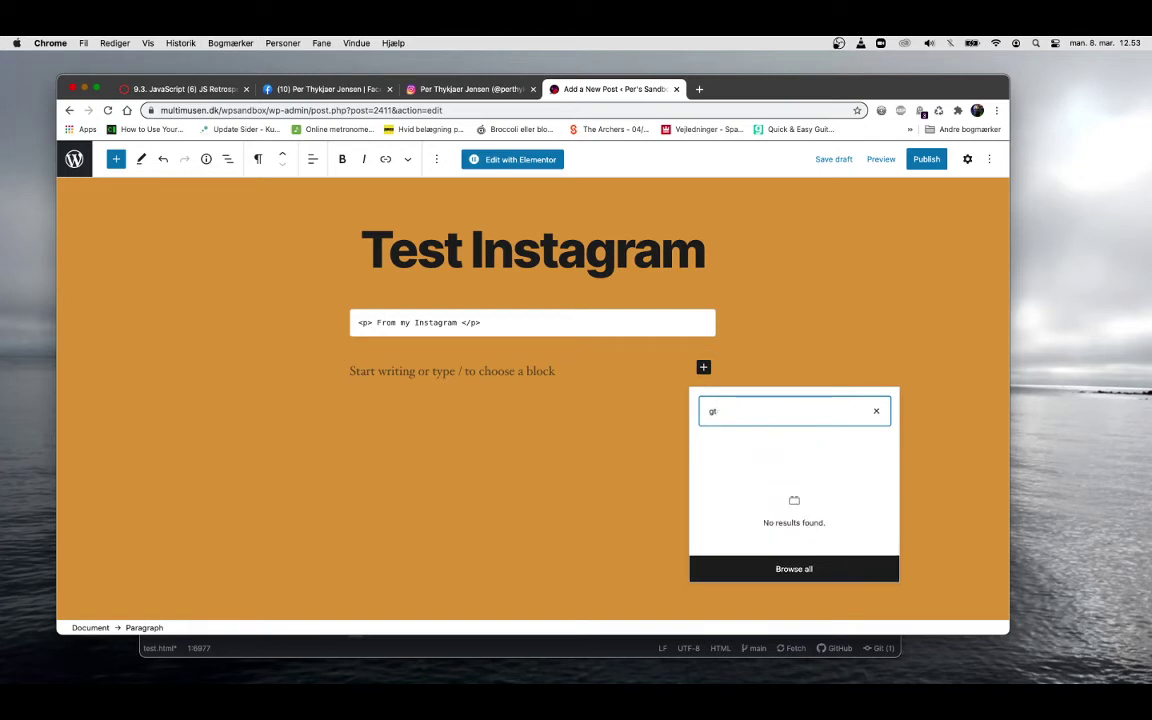
text(htm)
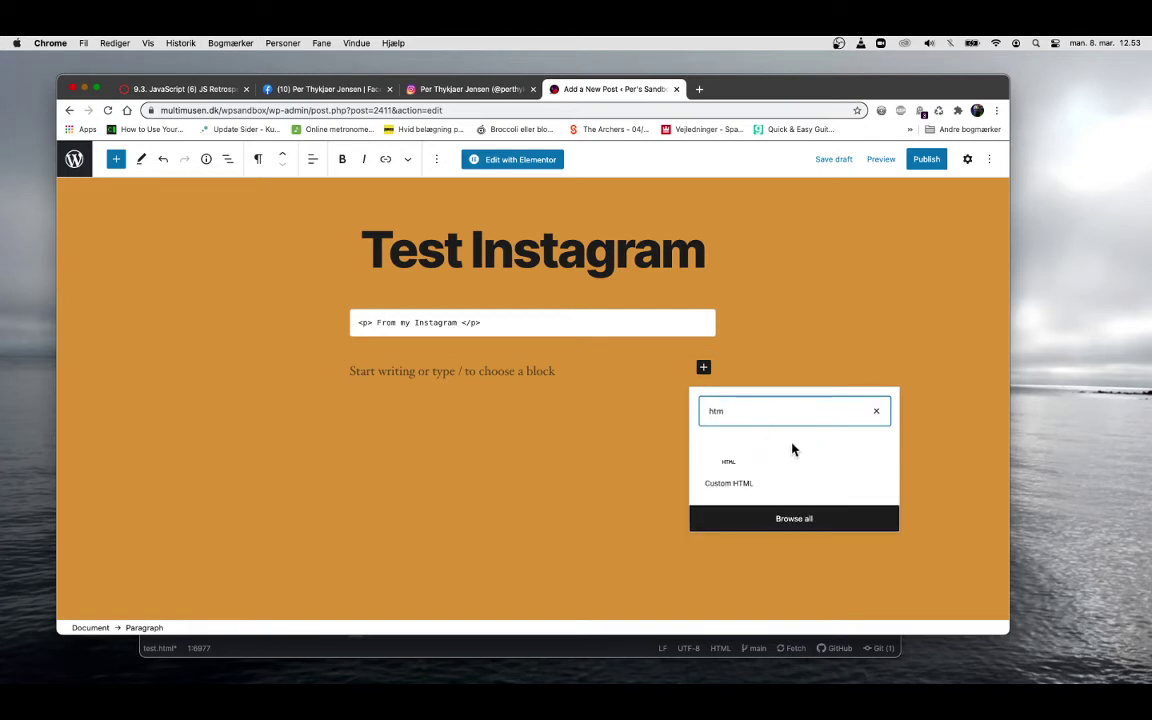
click(729, 465)
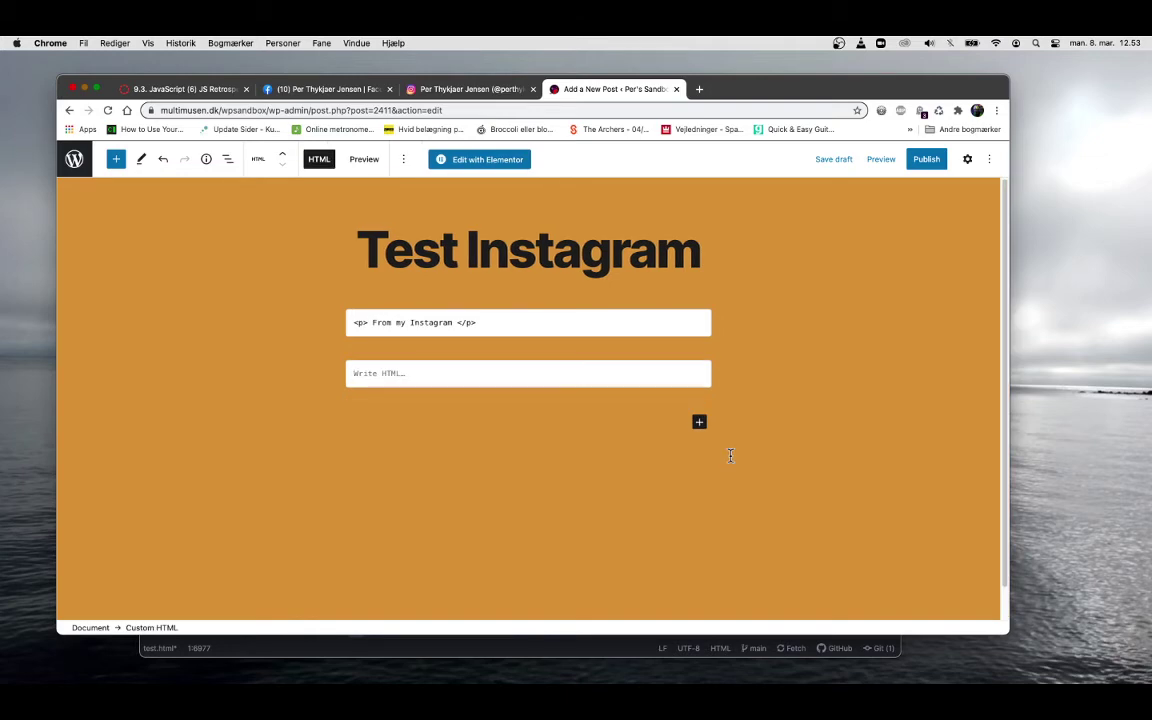
key(super+v)
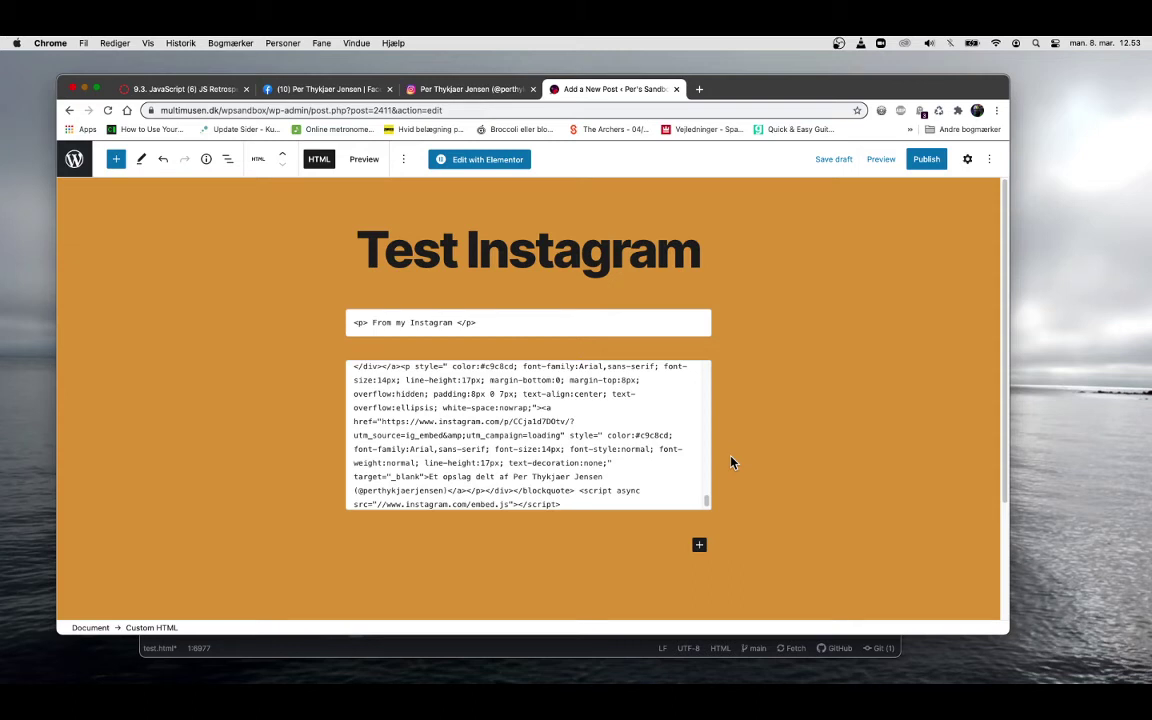
Step: Preview the post in a new tab, examine how the embedded Instagram post displays, and return to the post editor
click(882, 162)
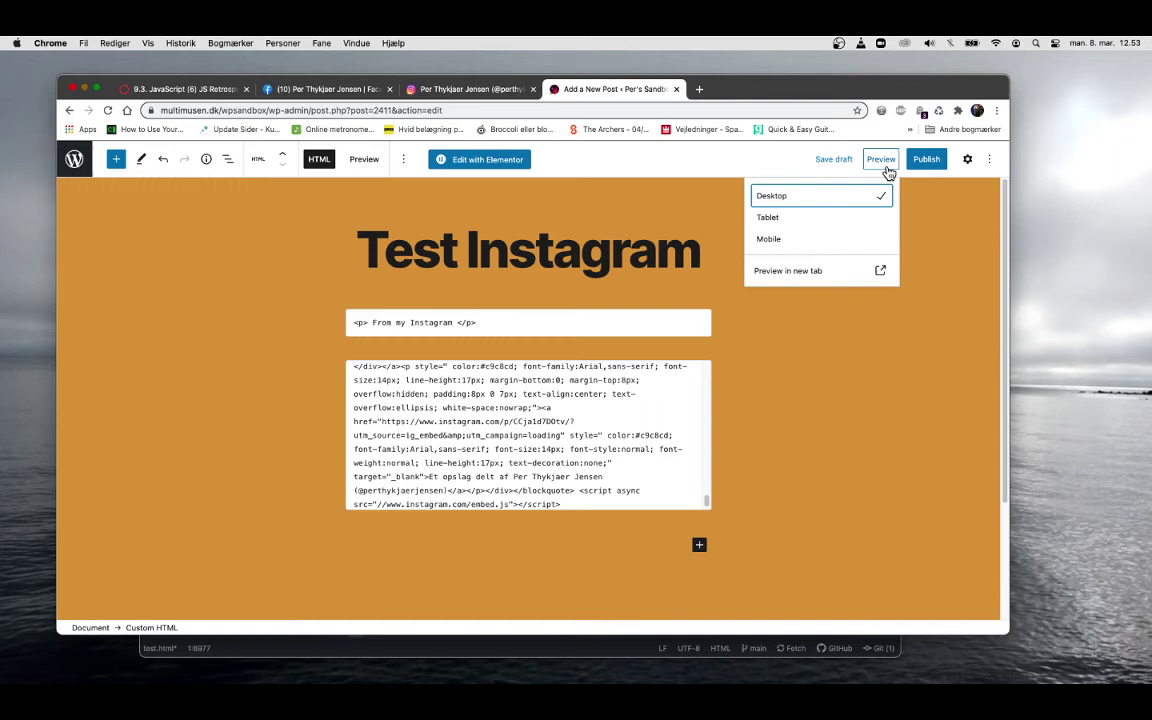
click(882, 271)
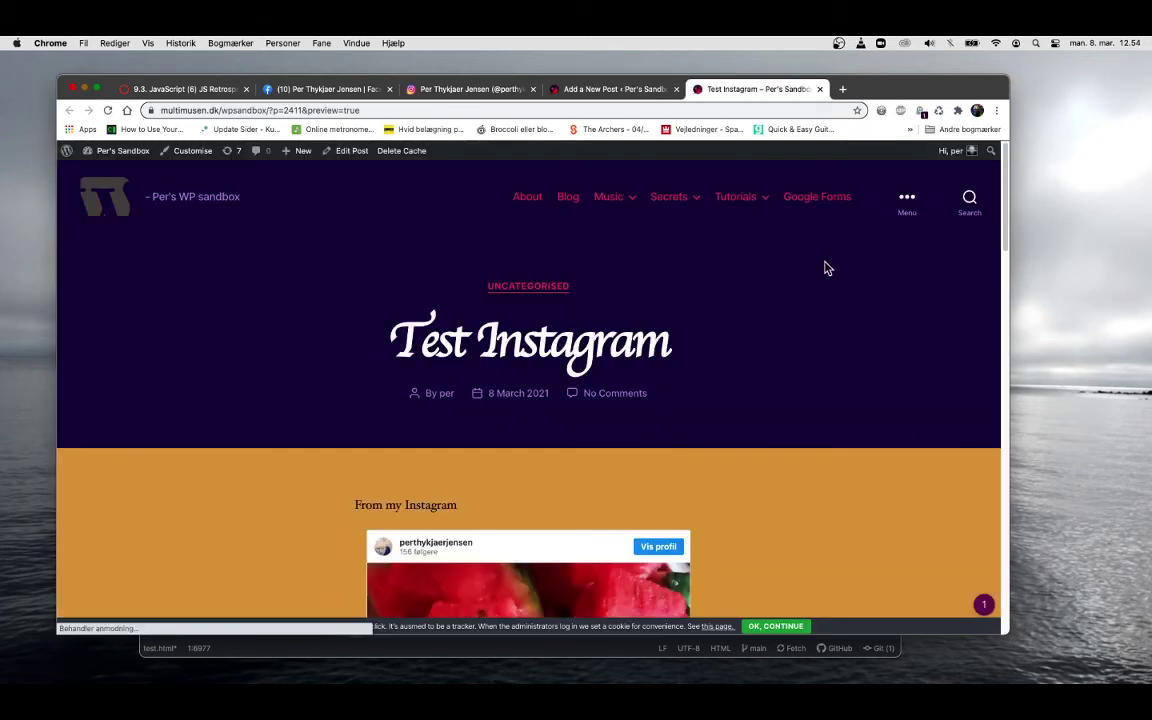
scroll(226, 484, down, 6)
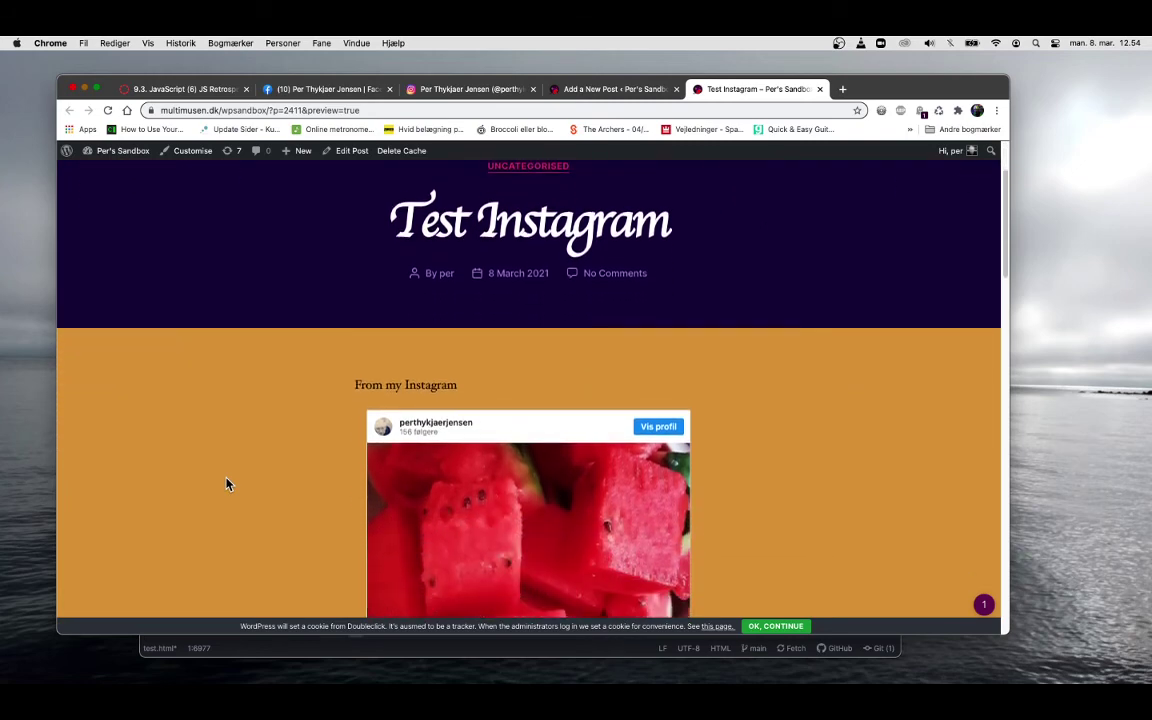
scroll(226, 484, down, 3)
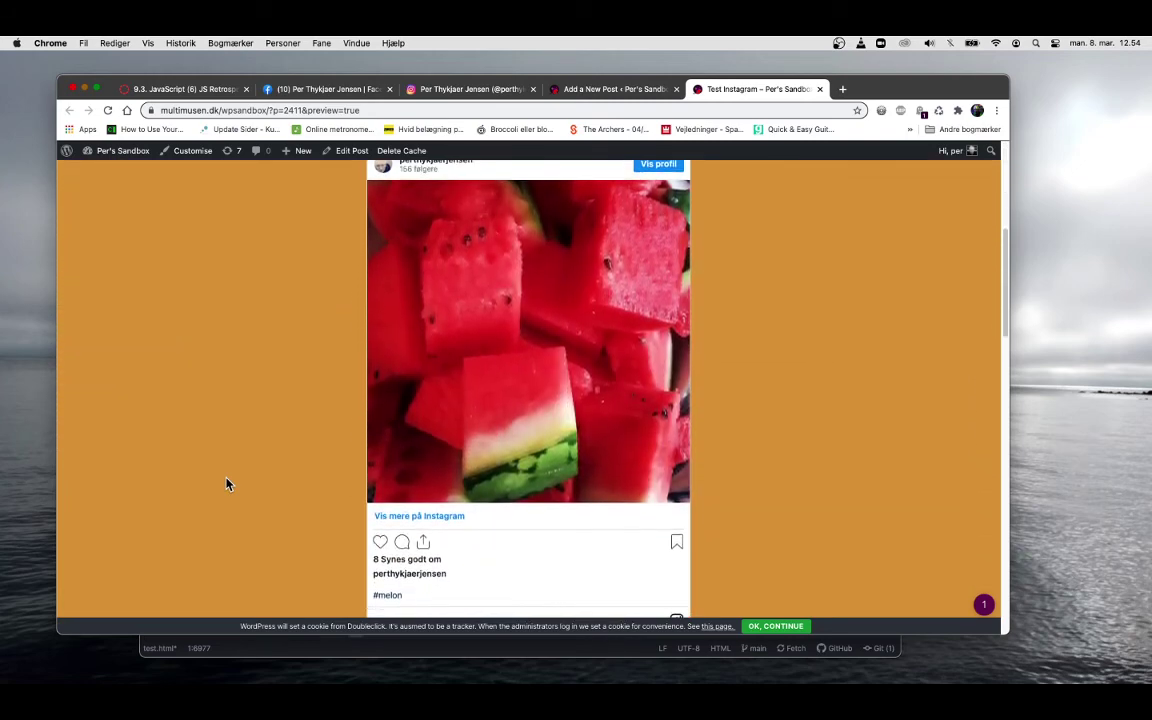
scroll(226, 484, up, 2)
scroll(226, 484, down, 2)
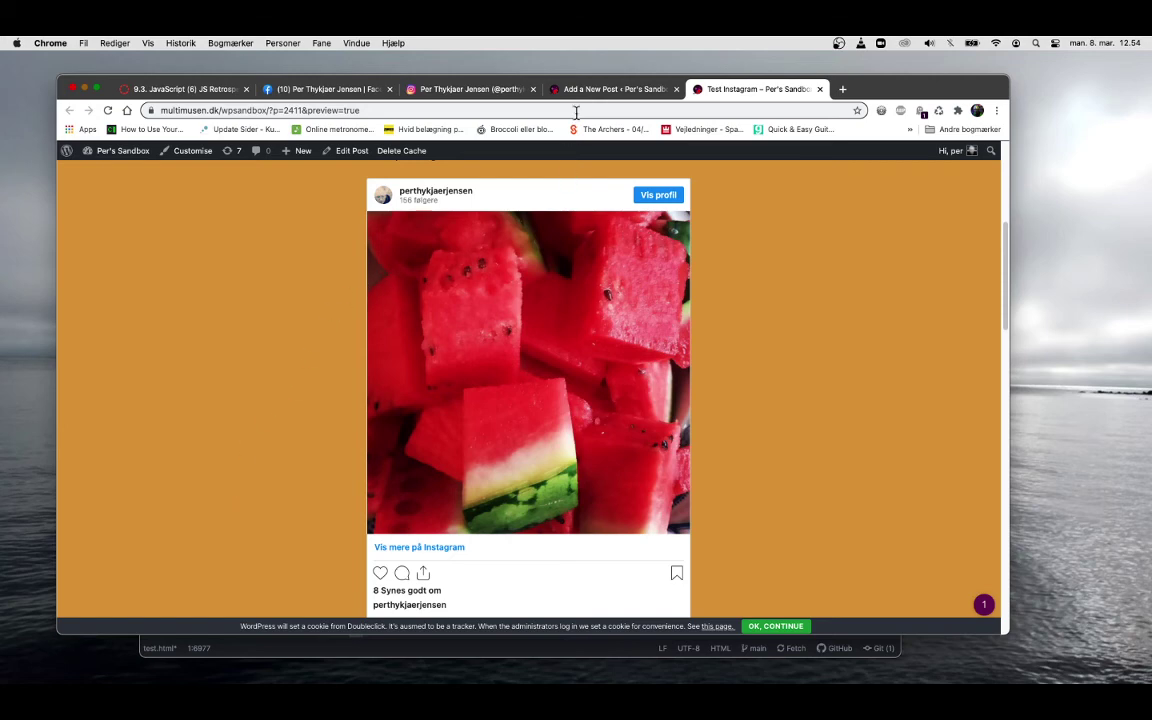
click(556, 89)
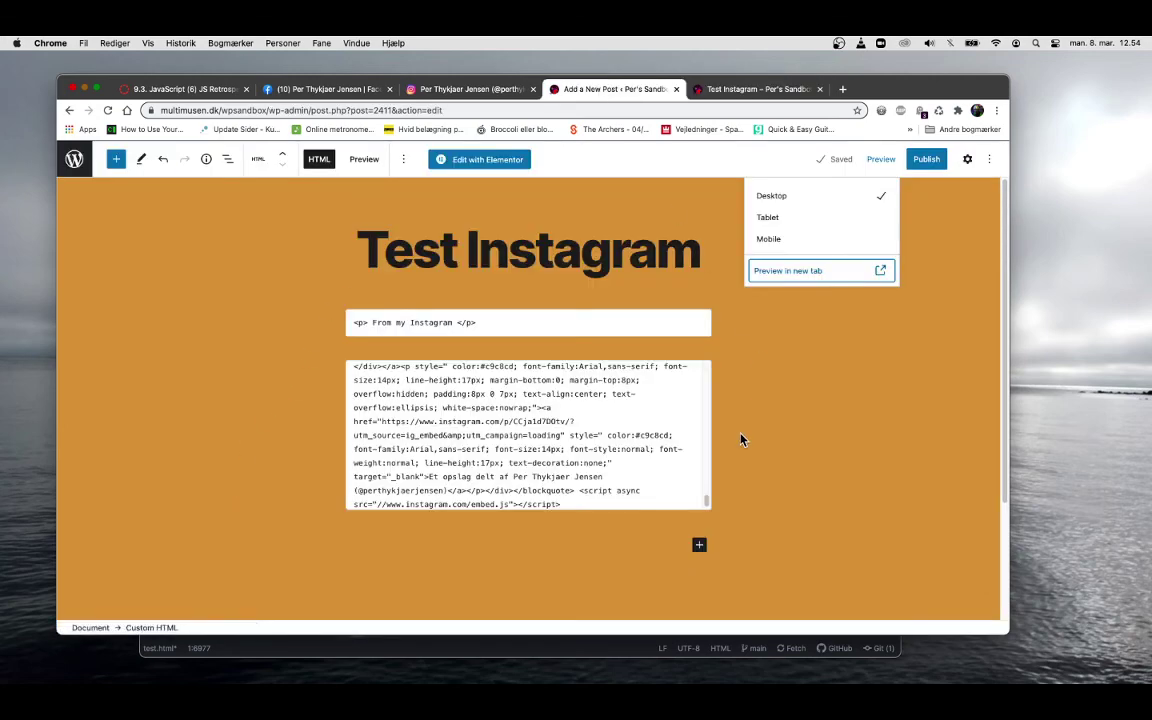